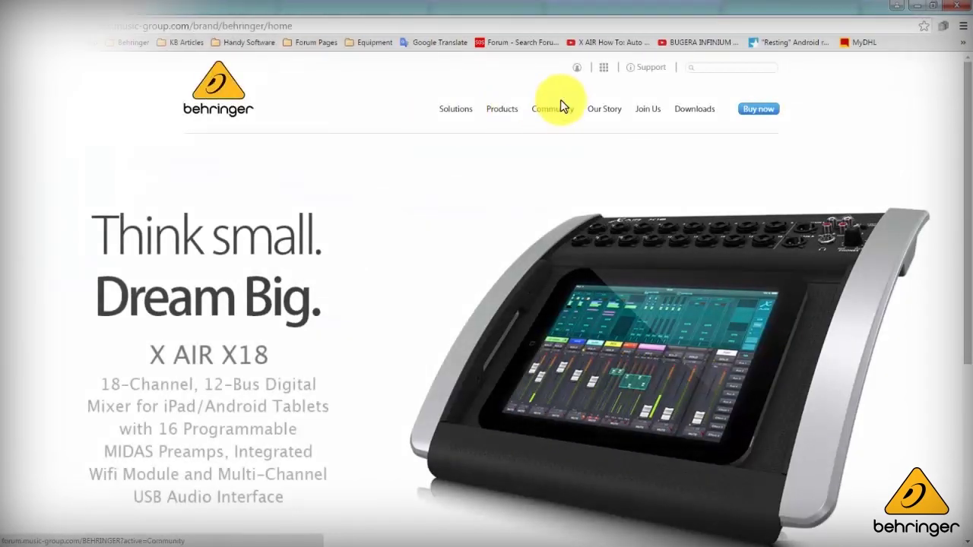
Search the Behringer site for '204' and open the UMC204 product page from the suggestions.
click(725, 67)
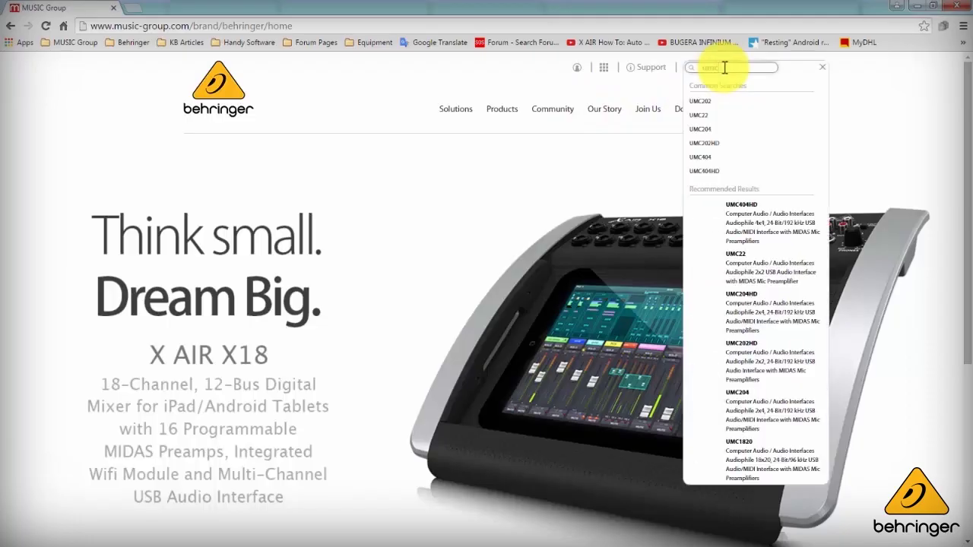
text(204)
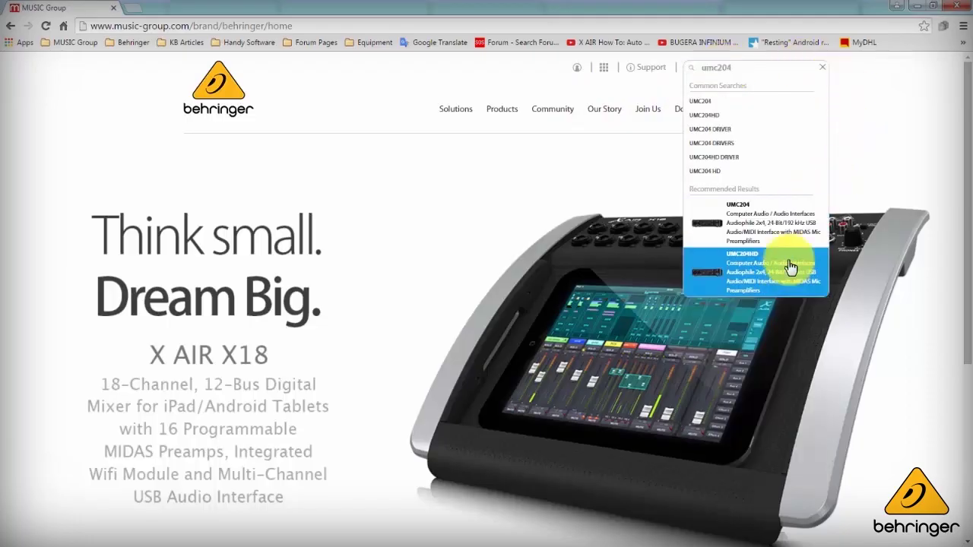
click(791, 232)
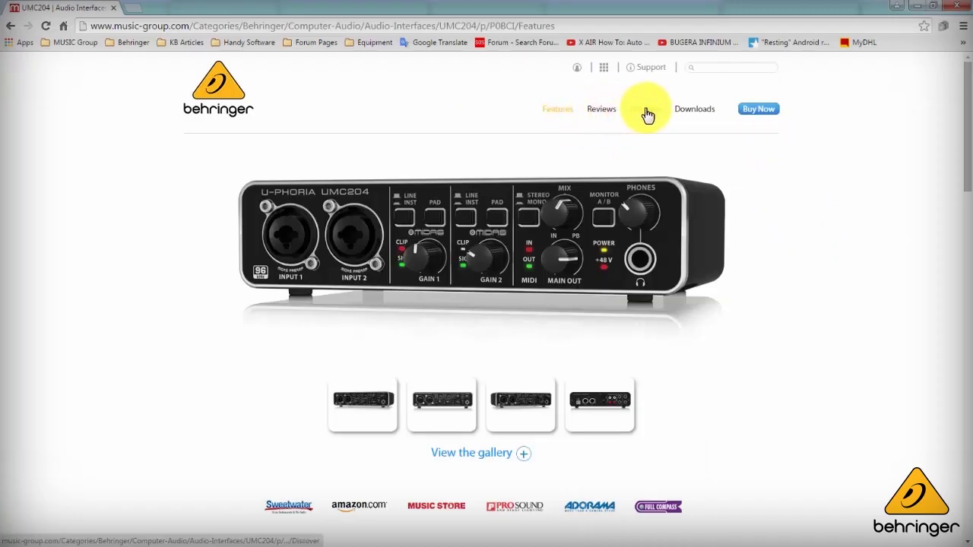
From the UMC204 Downloads drivers list, download UMC Driver 3.29.0 for Windows 7 to 10.
click(694, 113)
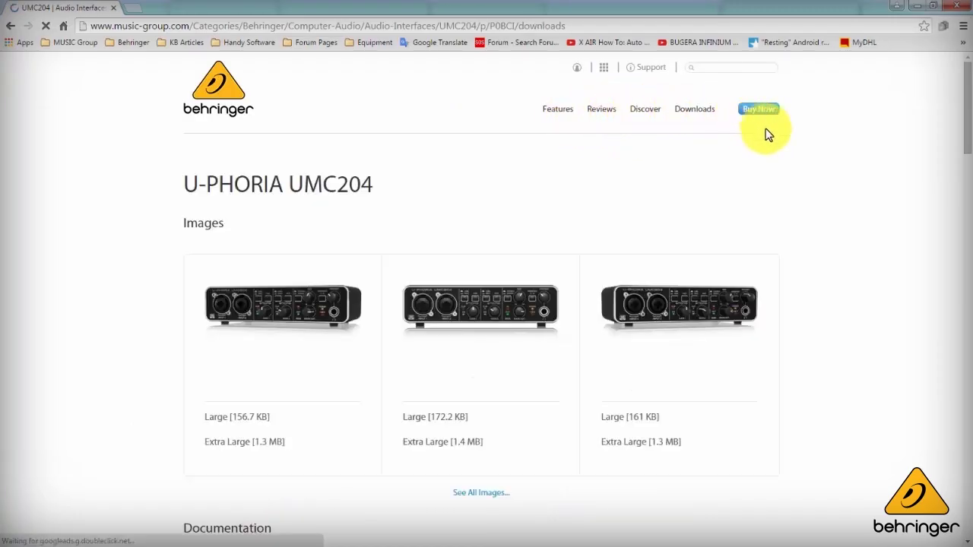
scroll(795, 146, down, 6)
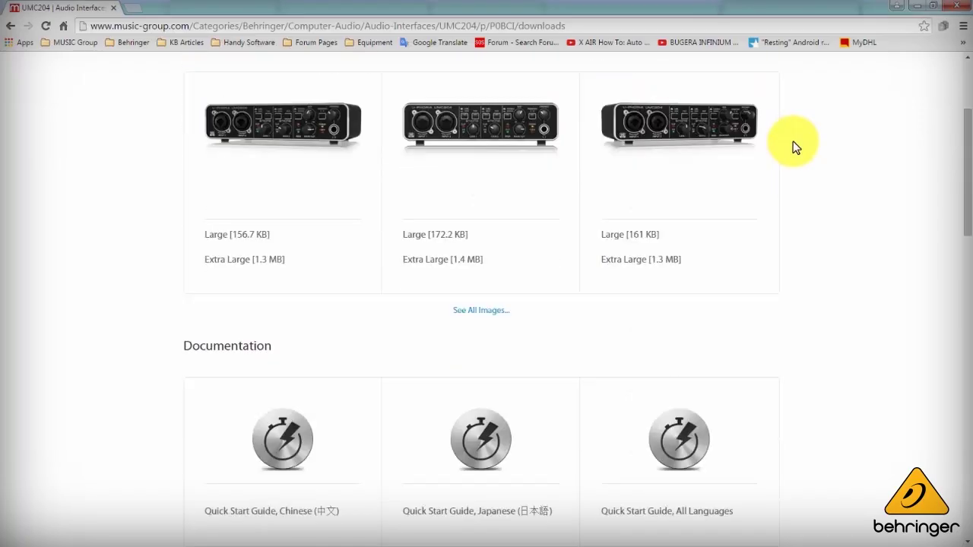
scroll(796, 146, down, 5)
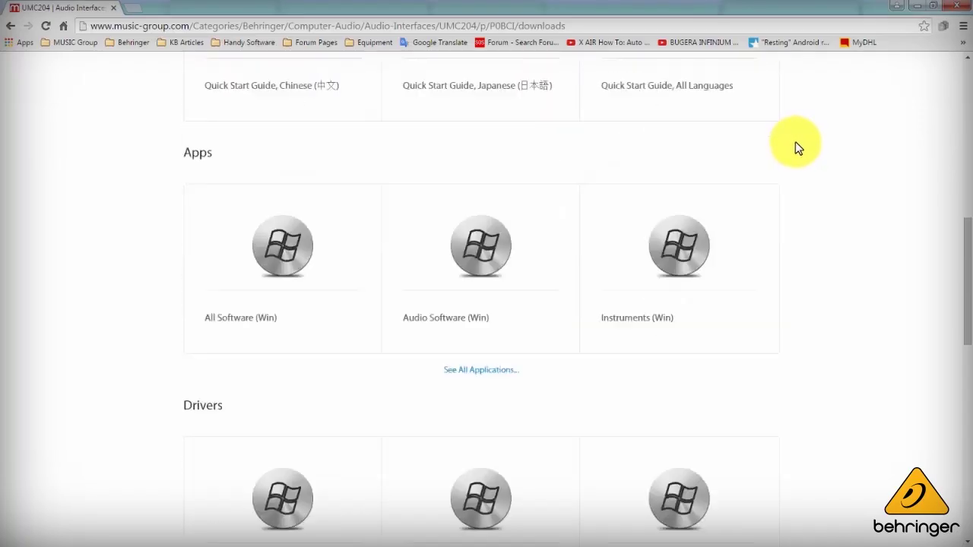
scroll(795, 142, down, 1)
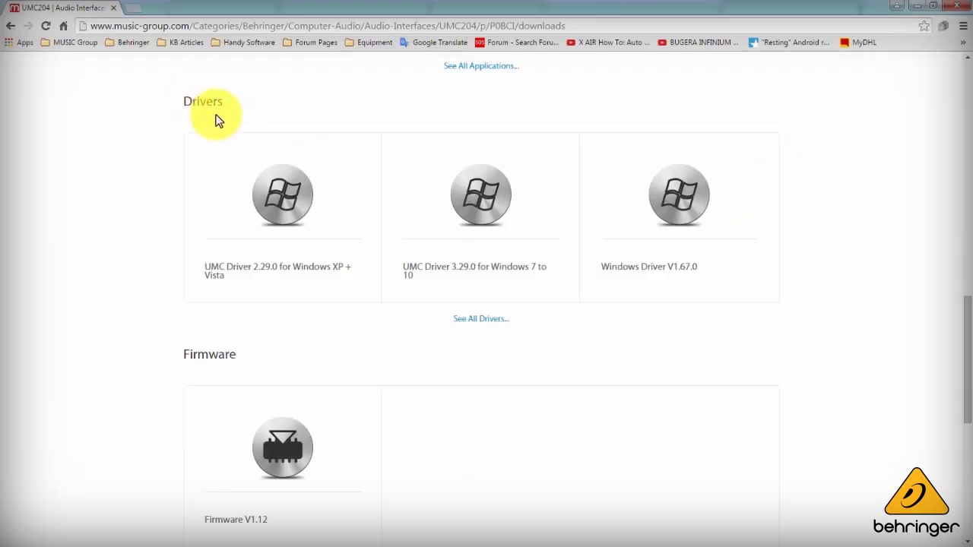
click(475, 319)
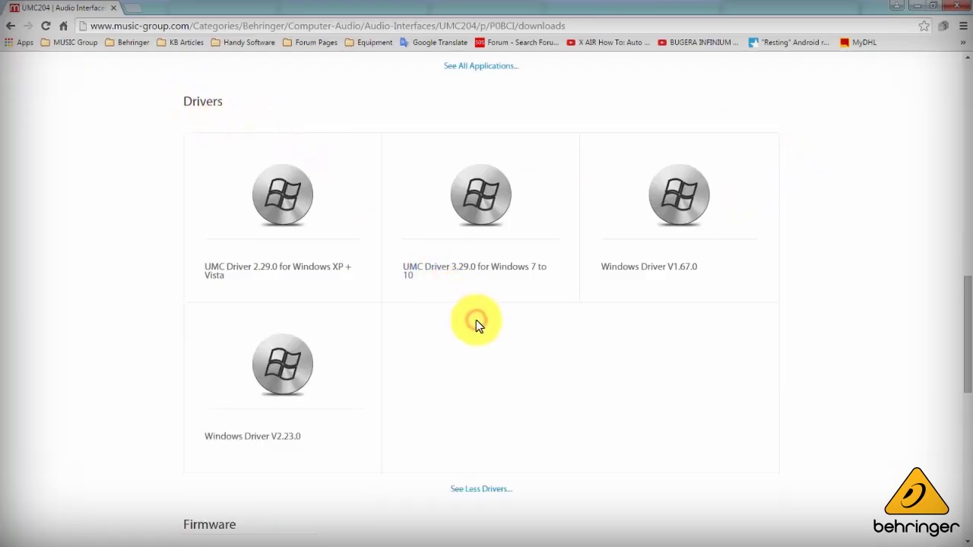
click(491, 272)
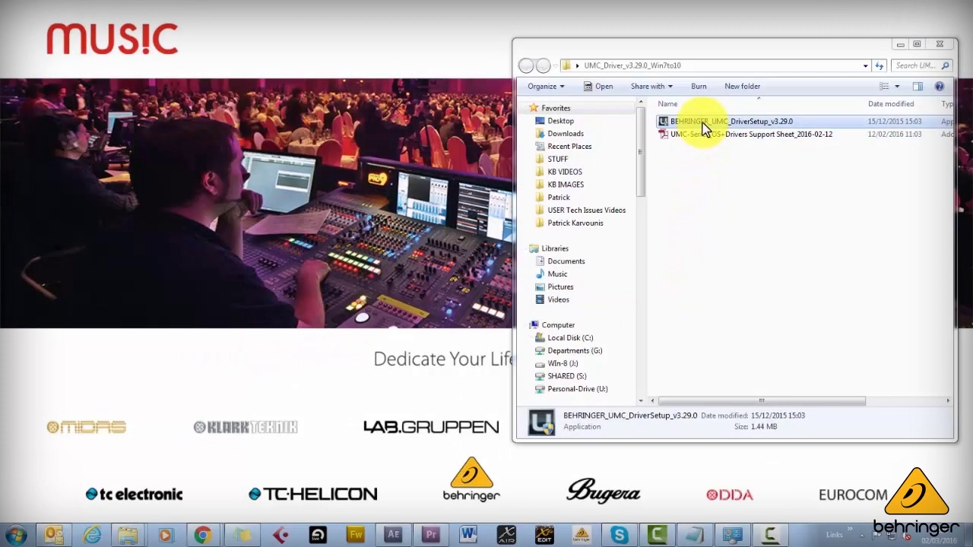
Run BEHRINGER_UMC_DriverSetup_v3.29.0 and install the UMC v3.29.0 driver into the default folder.
double_click(704, 122)
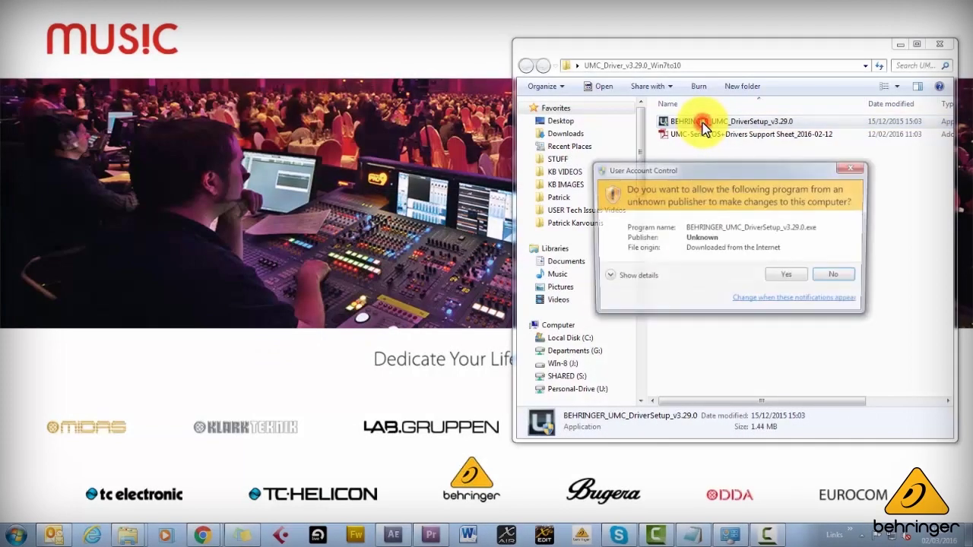
click(790, 277)
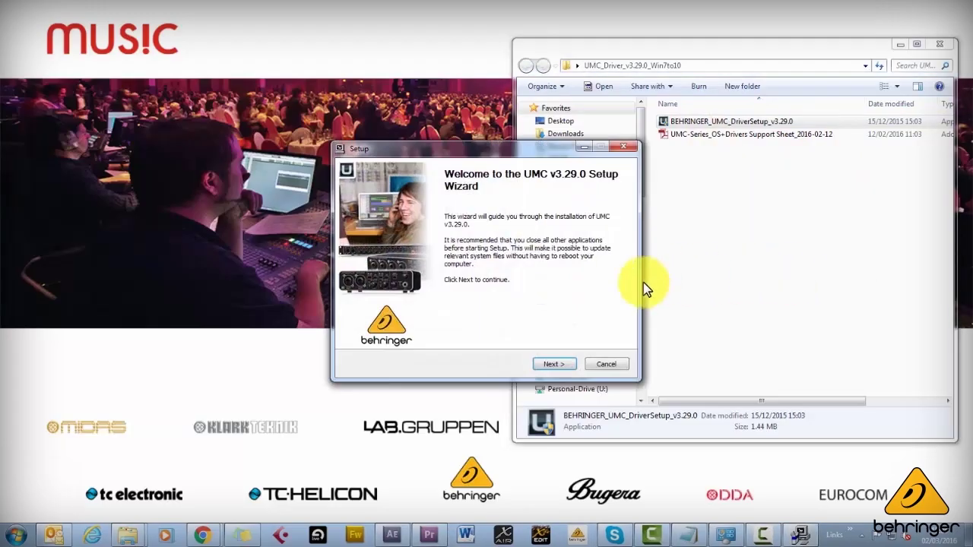
click(562, 365)
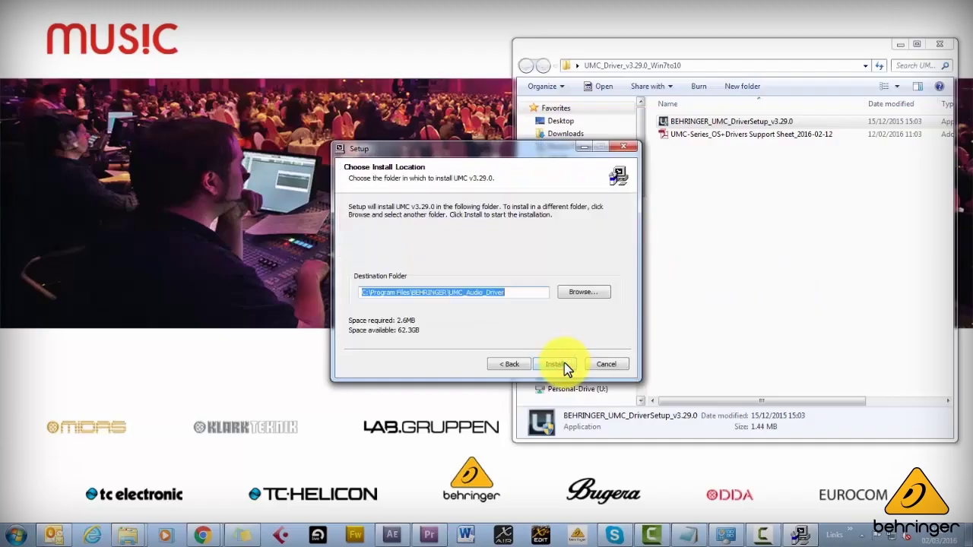
click(555, 364)
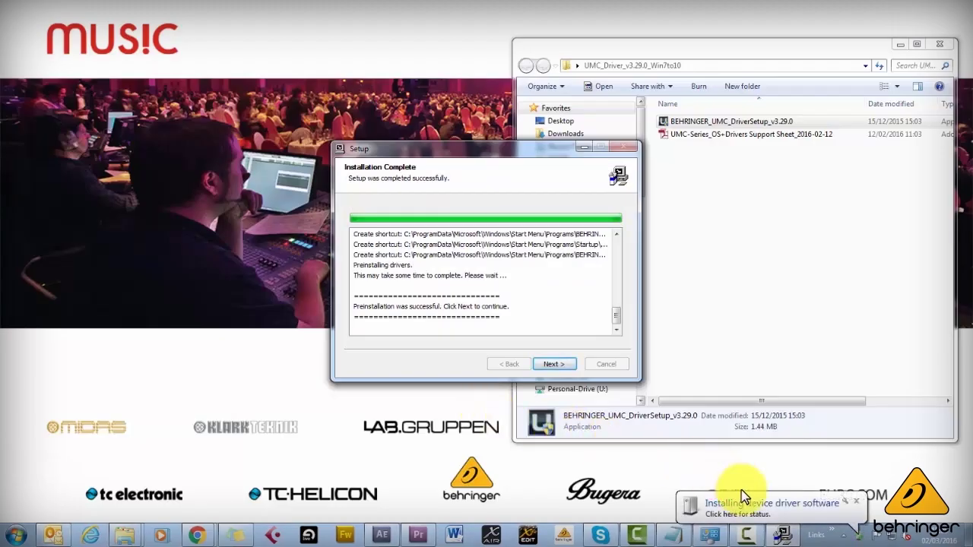
click(751, 511)
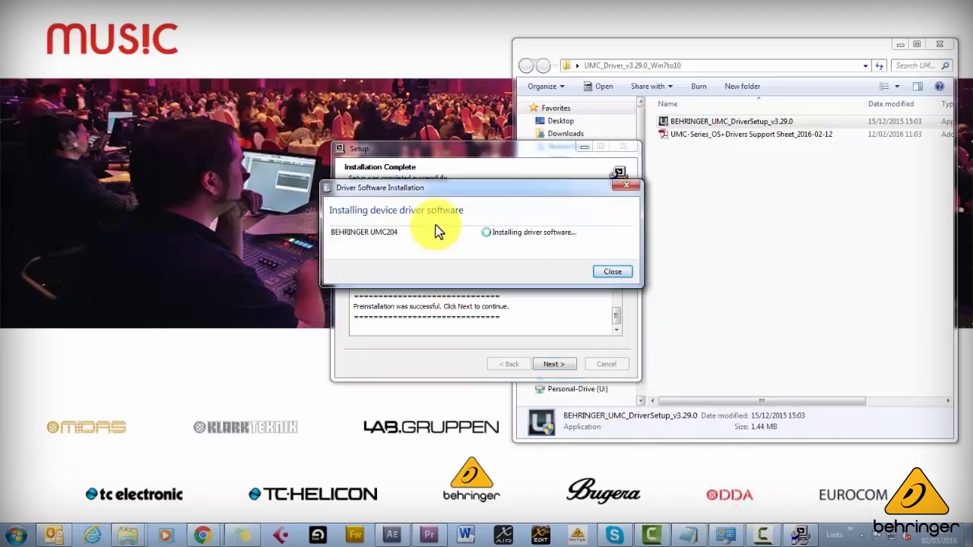
drag(446, 192, 453, 42)
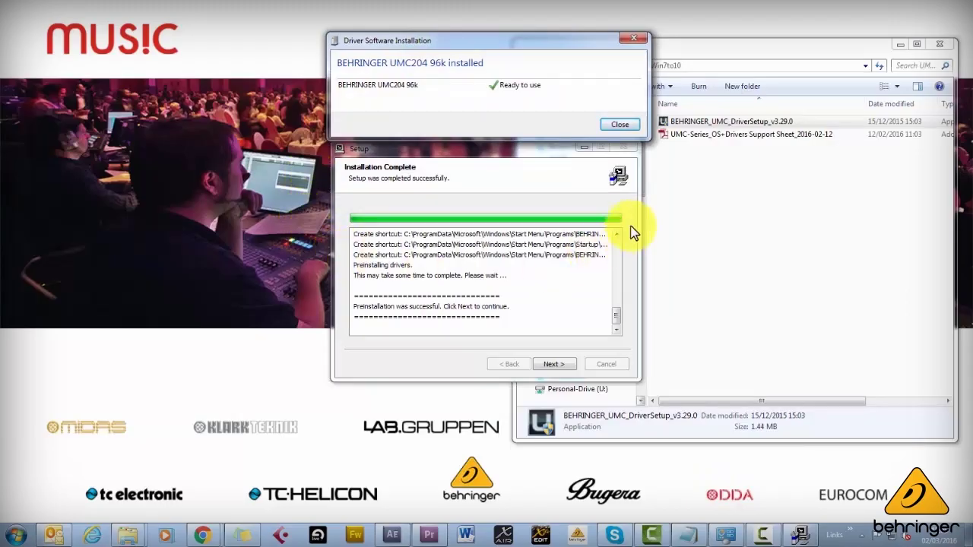
click(621, 124)
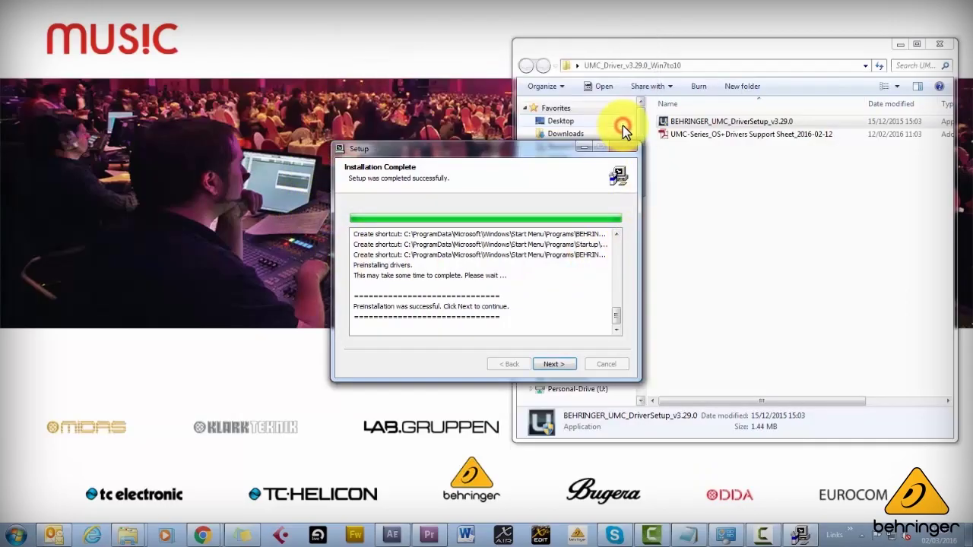
click(555, 365)
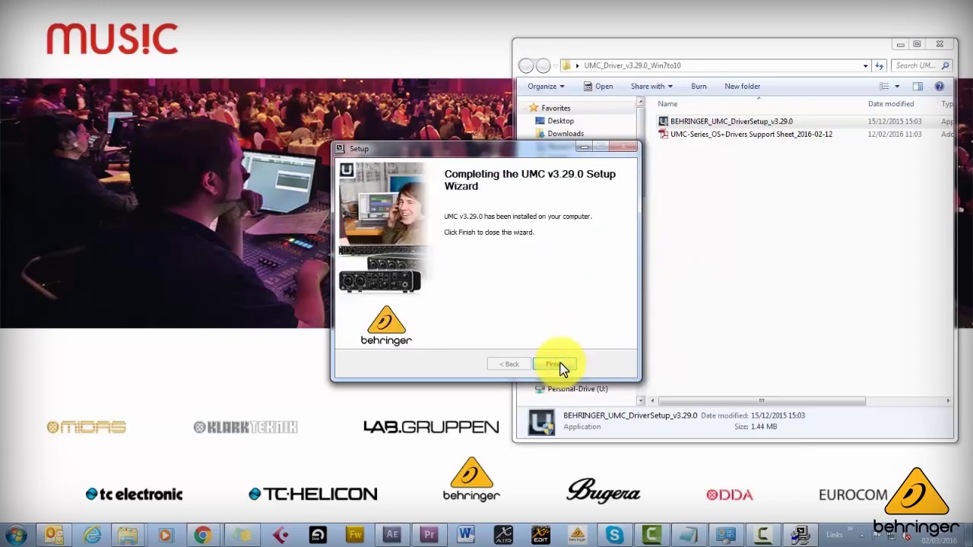
Close the setup wizard and make the UMC204 Speakers the default playback device.
click(559, 365)
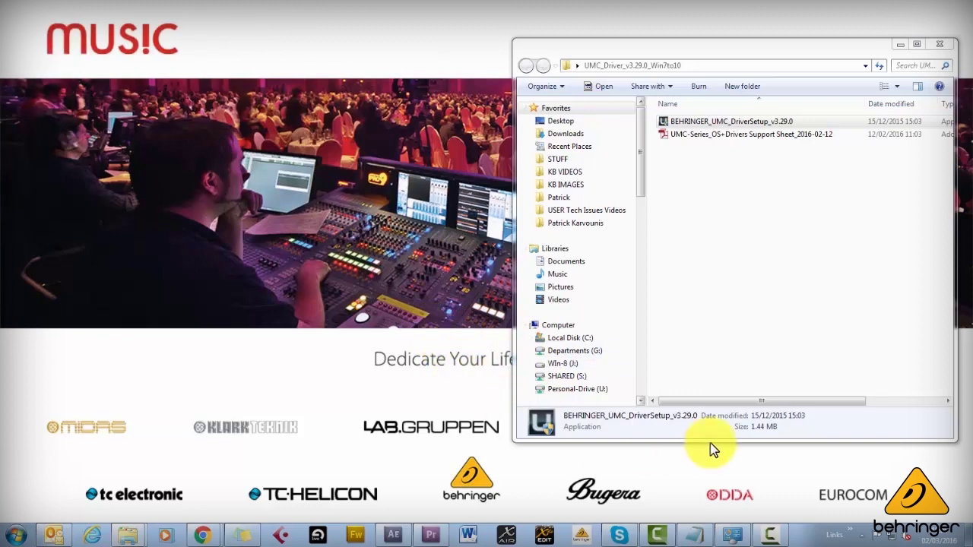
right_click(910, 537)
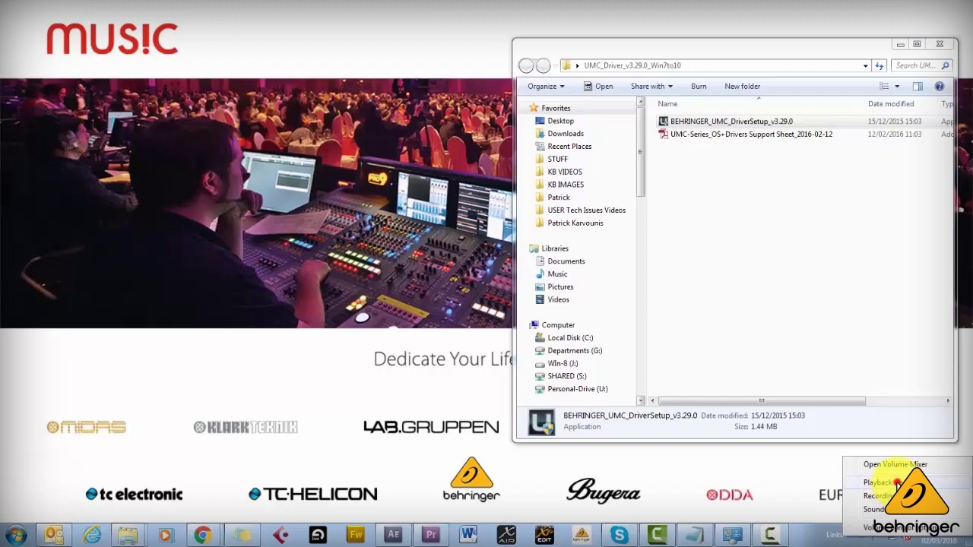
click(897, 484)
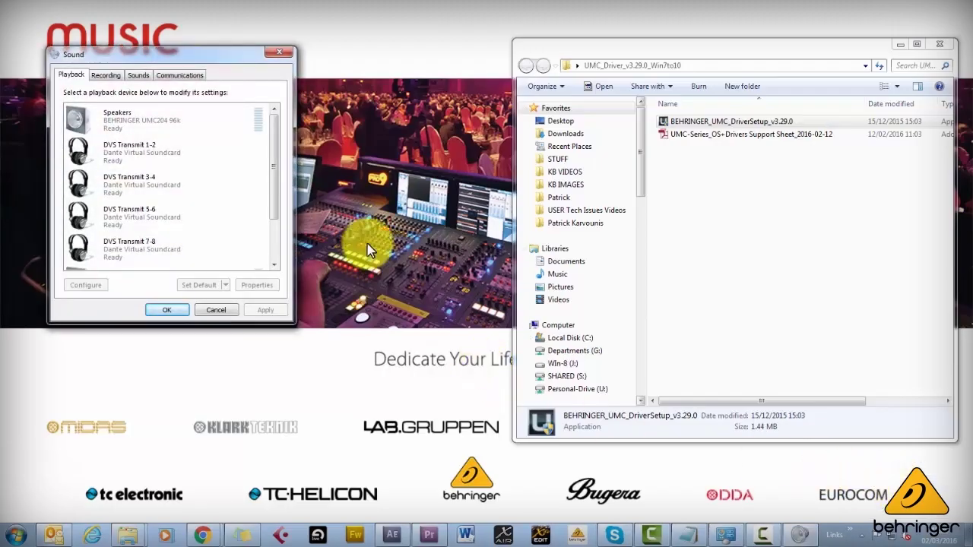
click(199, 124)
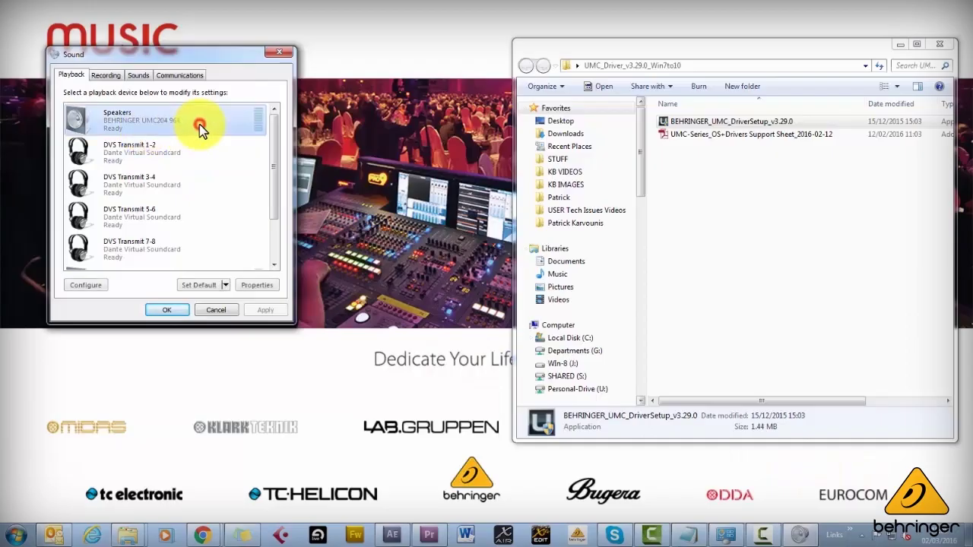
right_click(199, 124)
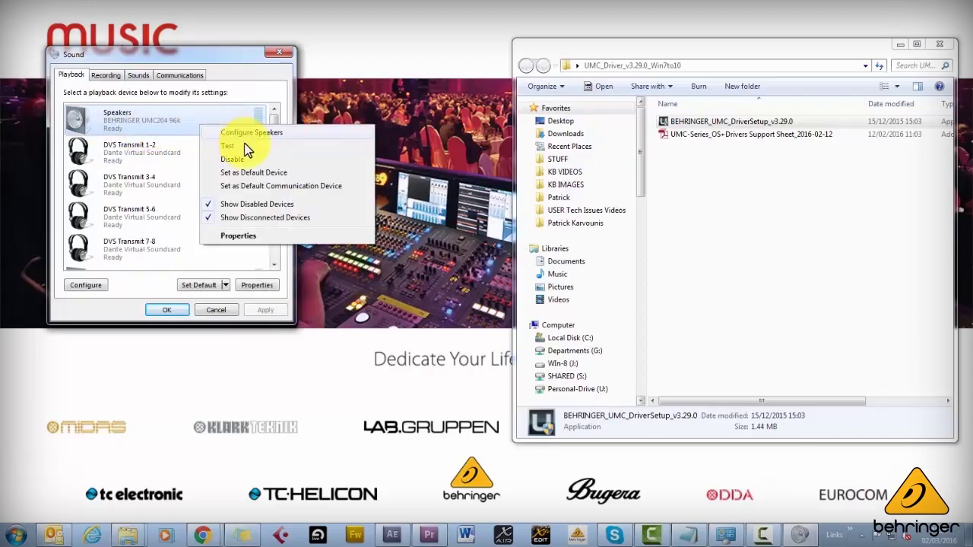
click(263, 171)
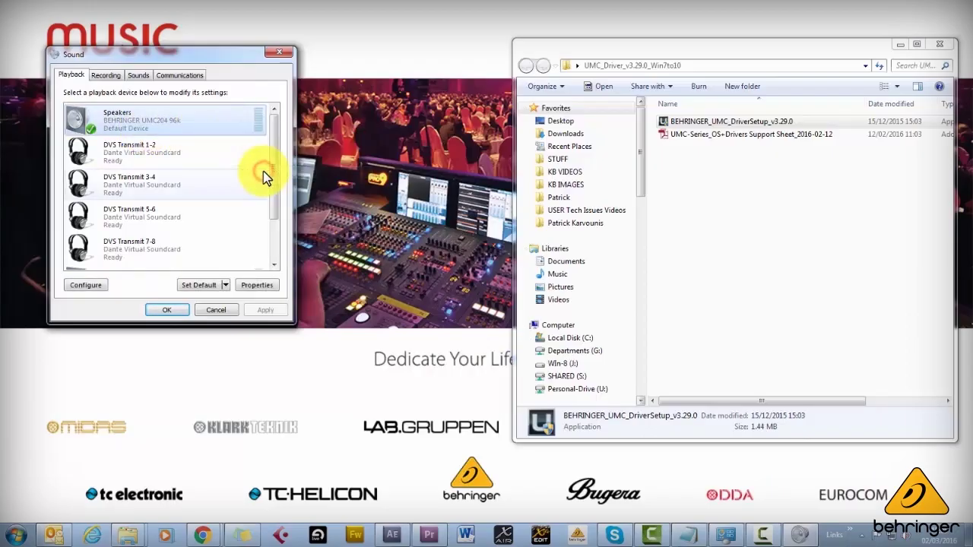
Make the UMC204 Line input the default recording and default communication device, then confirm.
click(119, 77)
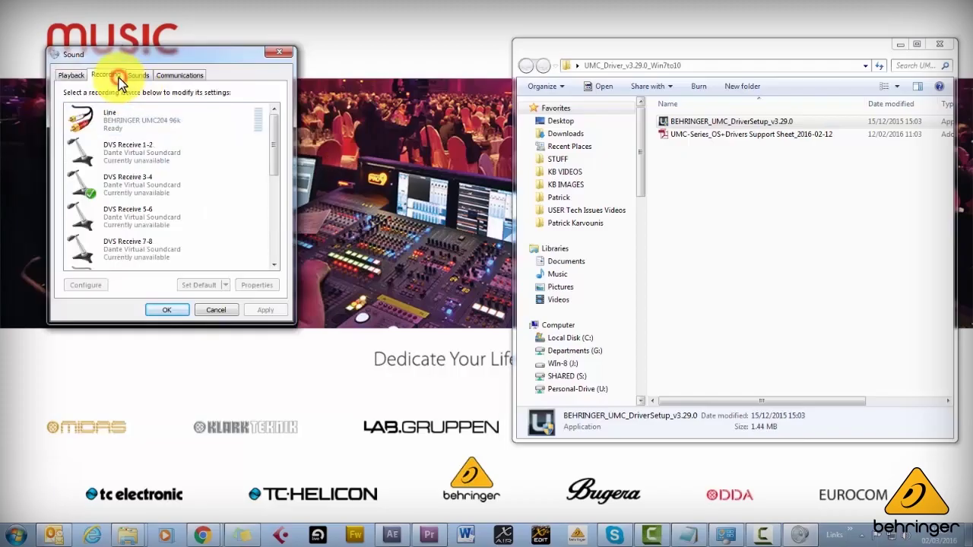
click(227, 121)
right_click(227, 121)
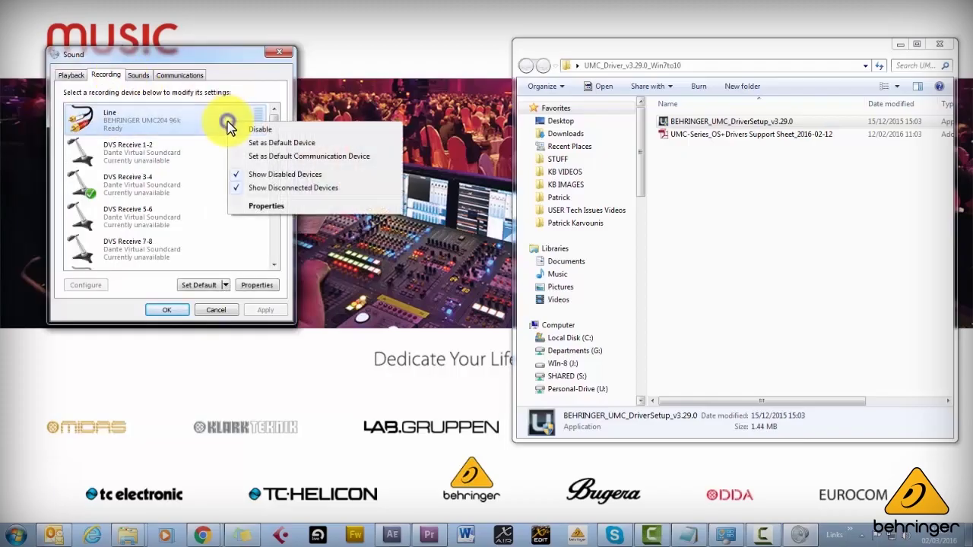
click(254, 144)
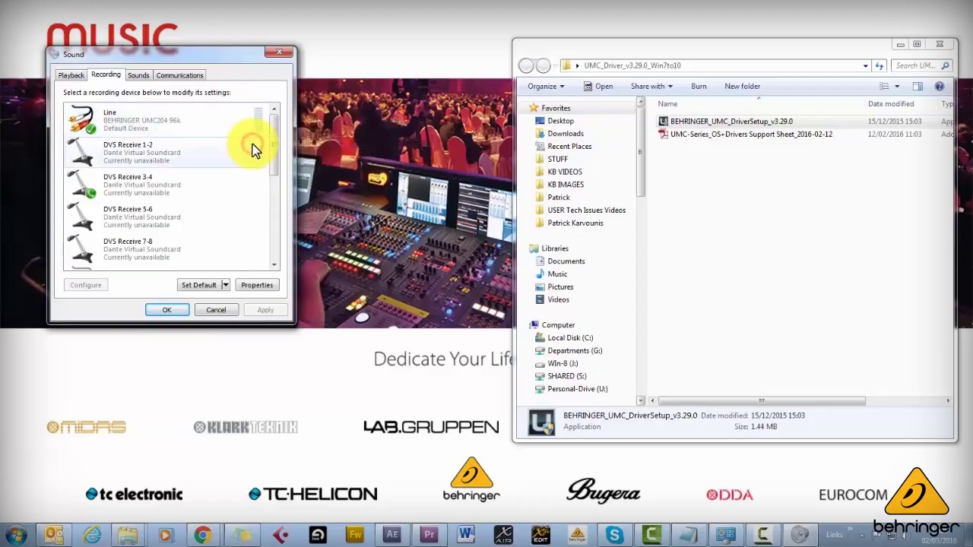
click(218, 126)
right_click(218, 124)
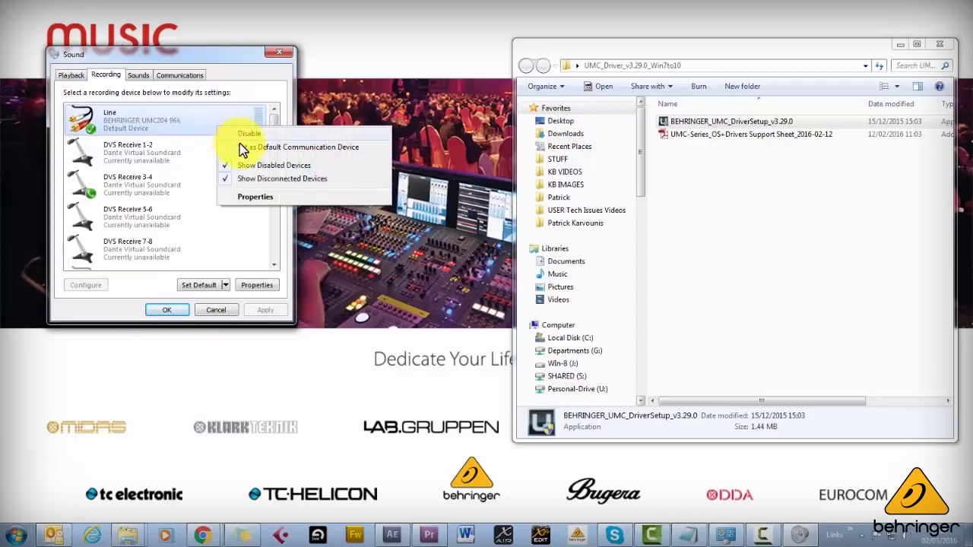
click(240, 147)
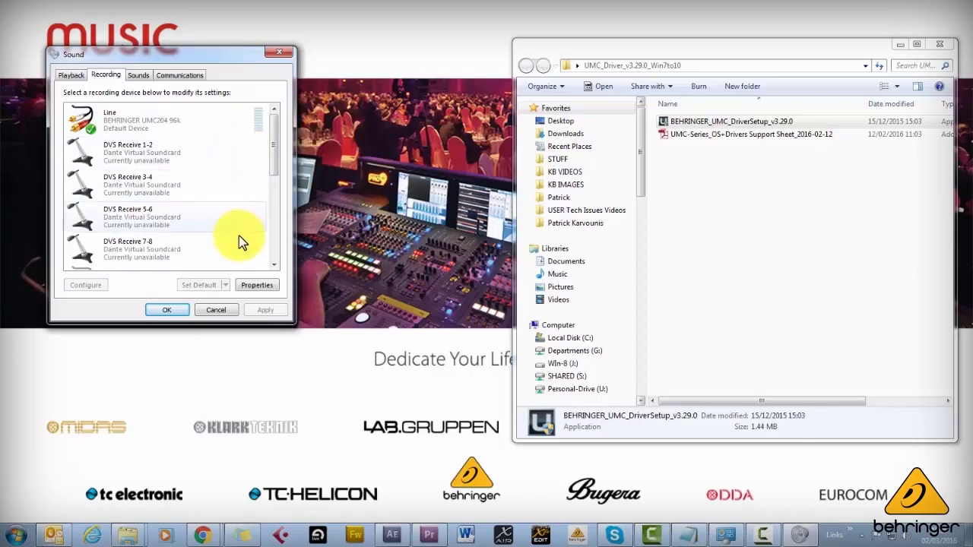
click(184, 311)
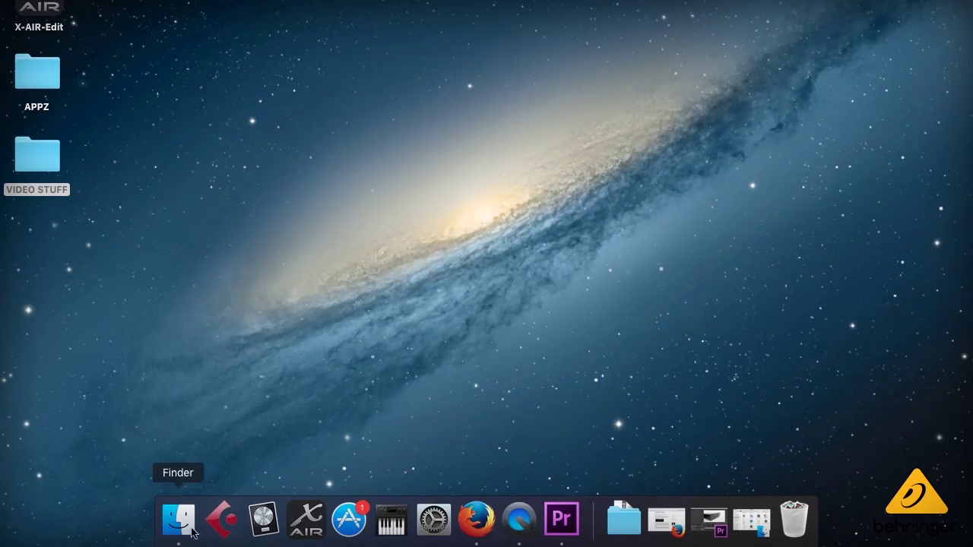
Open Applications > Utilities in Finder and launch Audio MIDI Setup.
click(191, 533)
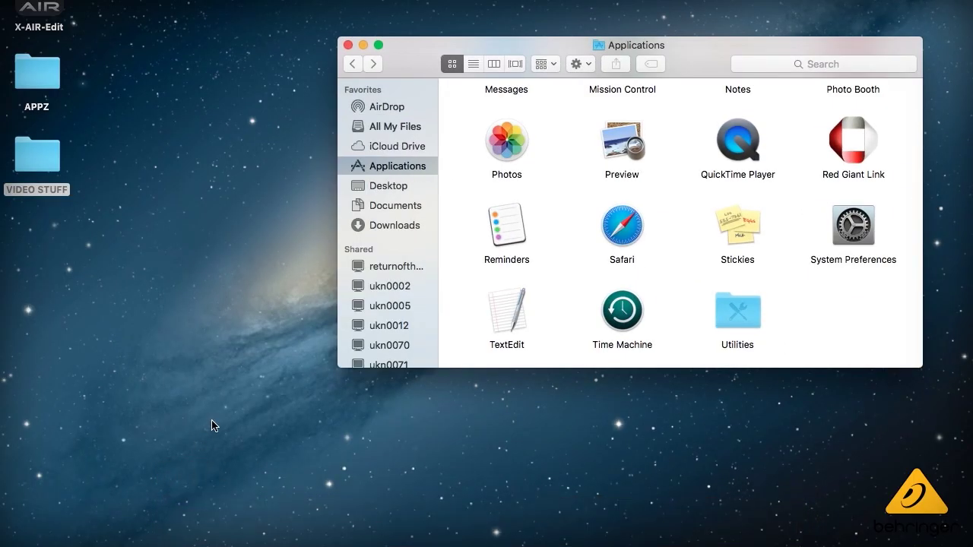
click(429, 169)
click(753, 325)
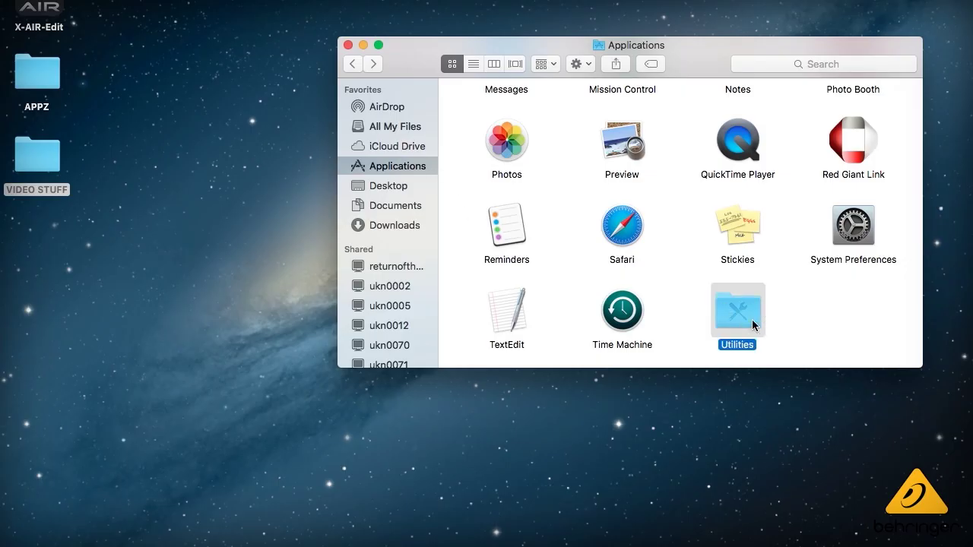
double_click(754, 325)
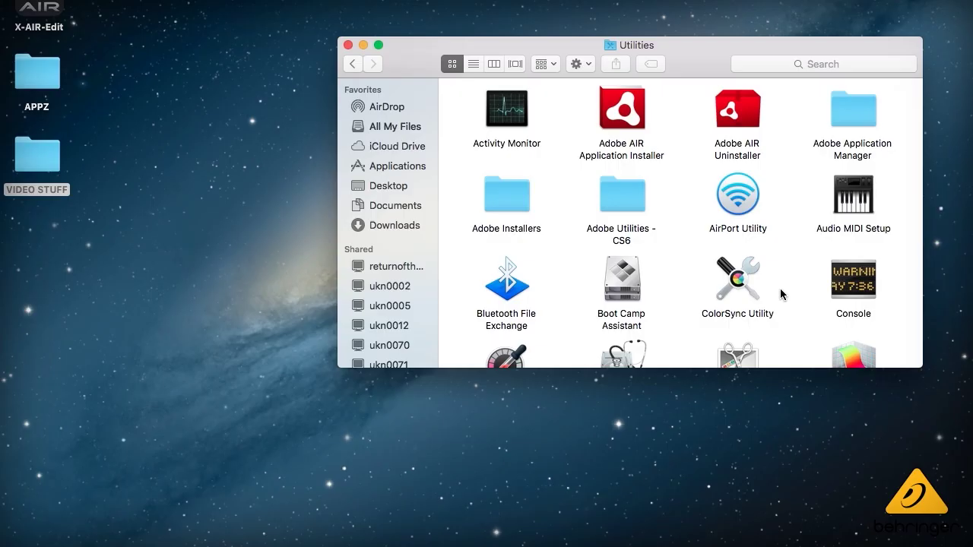
double_click(855, 196)
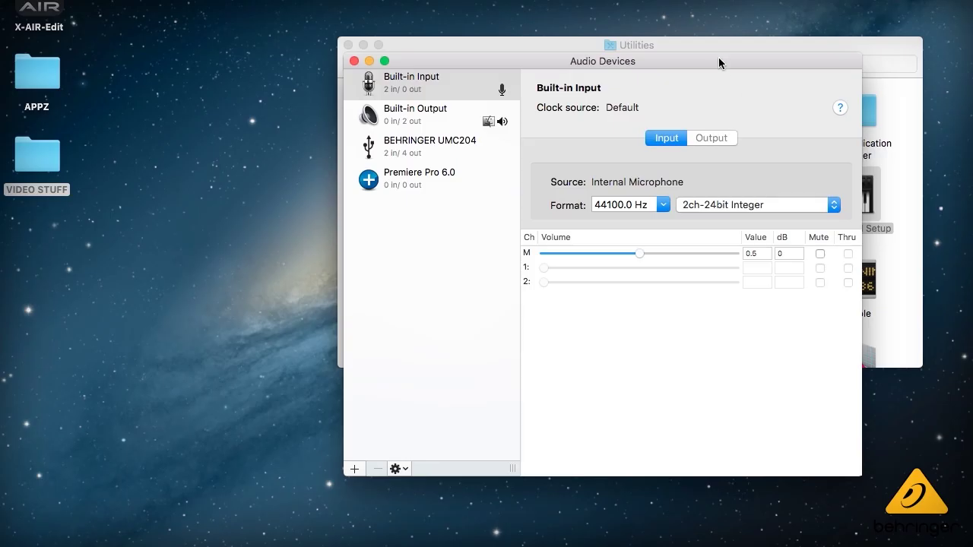
Set BEHRINGER UMC204 as the sound input and output device with a 44100.0 Hz input format.
drag(720, 65, 507, 40)
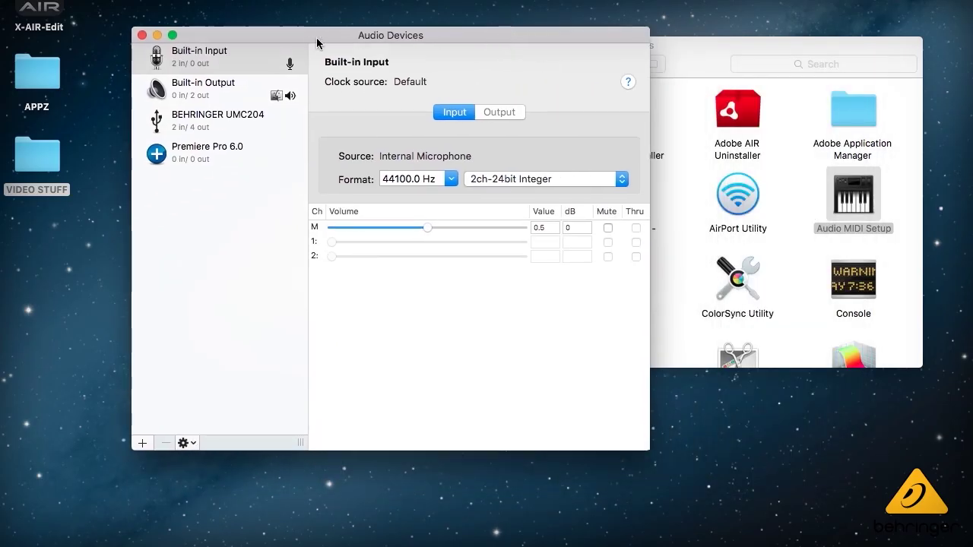
click(187, 124)
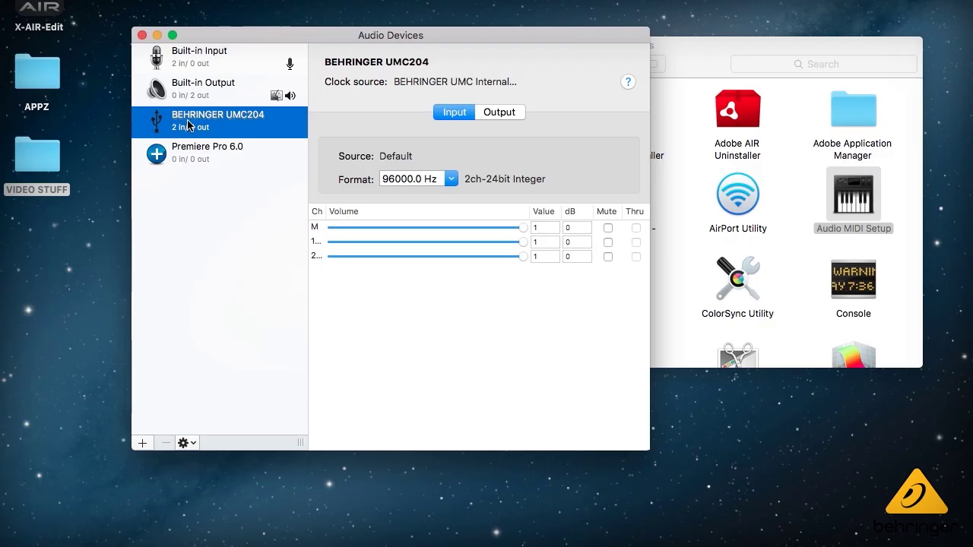
right_click(247, 128)
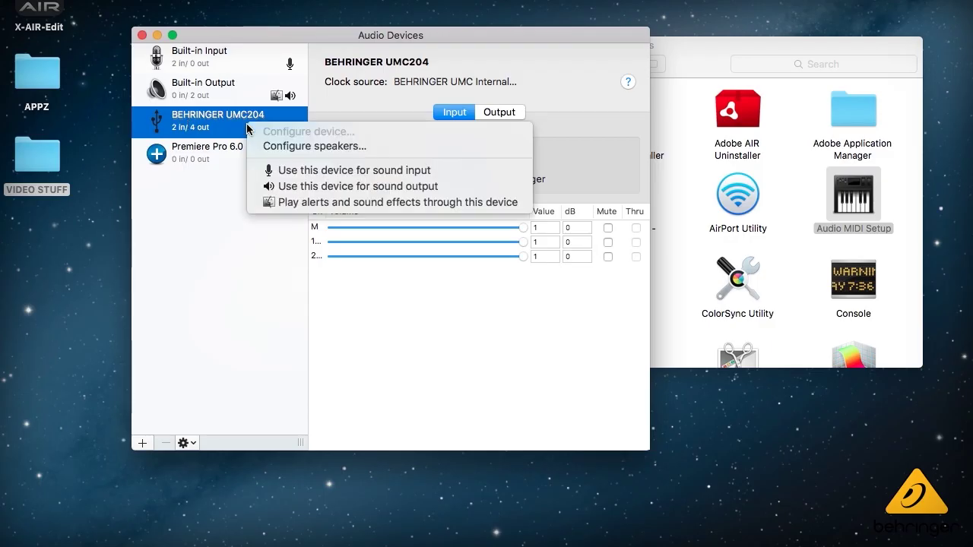
click(315, 171)
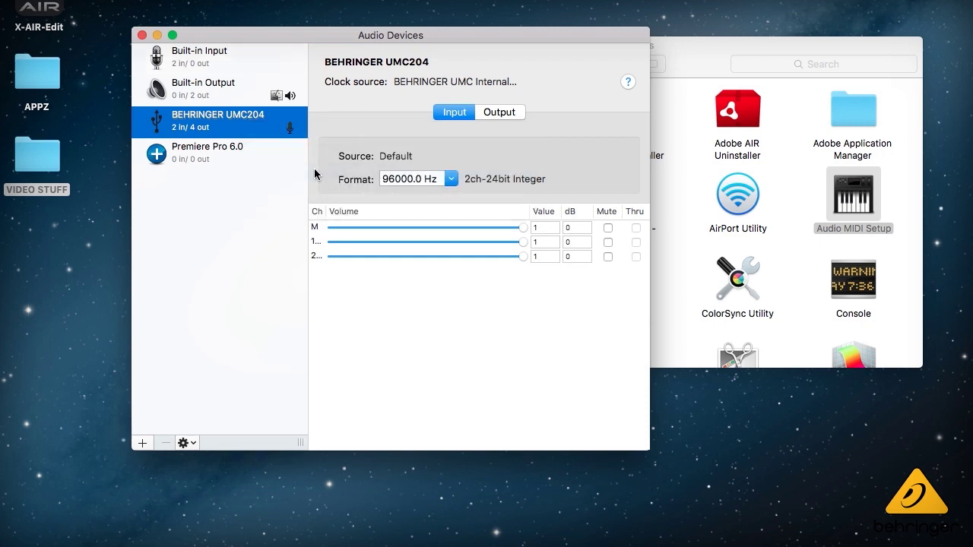
right_click(261, 132)
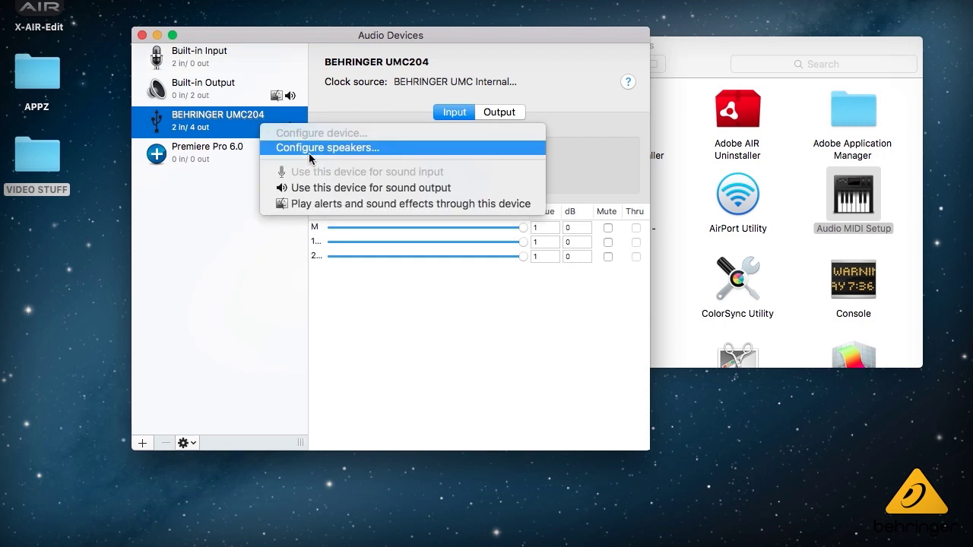
click(317, 191)
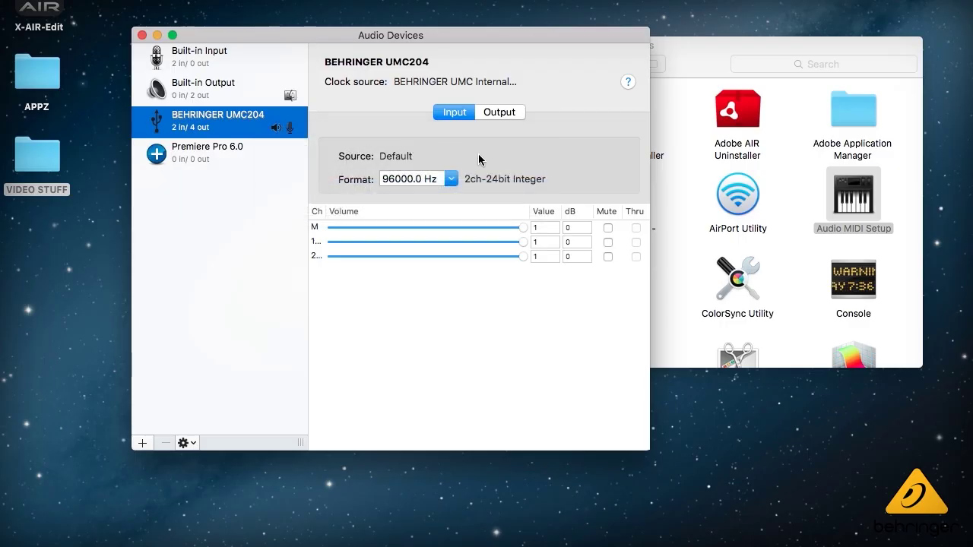
click(452, 179)
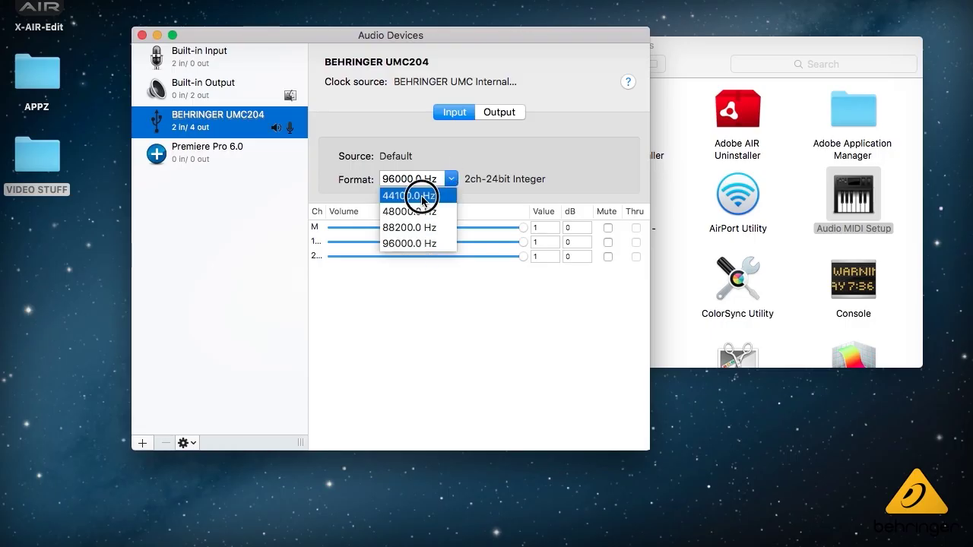
key(Return)
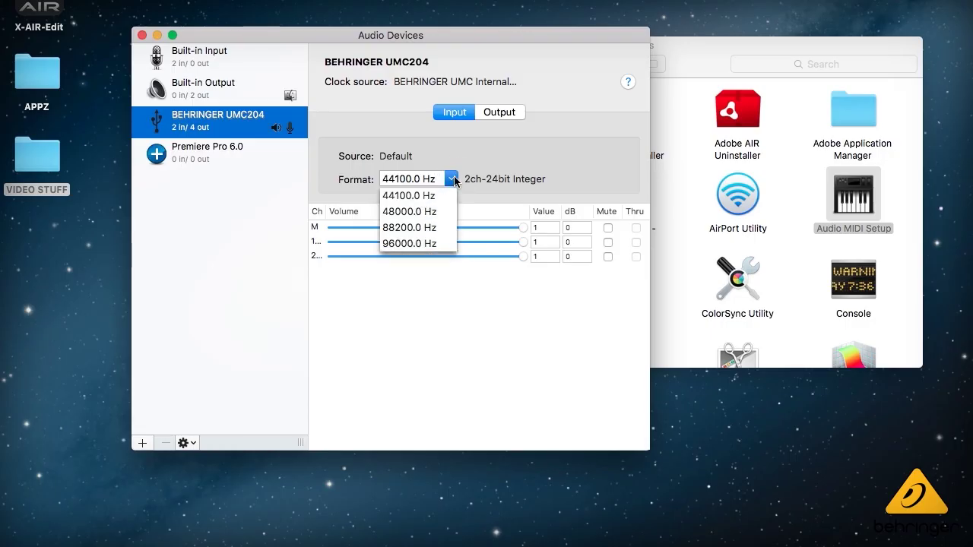